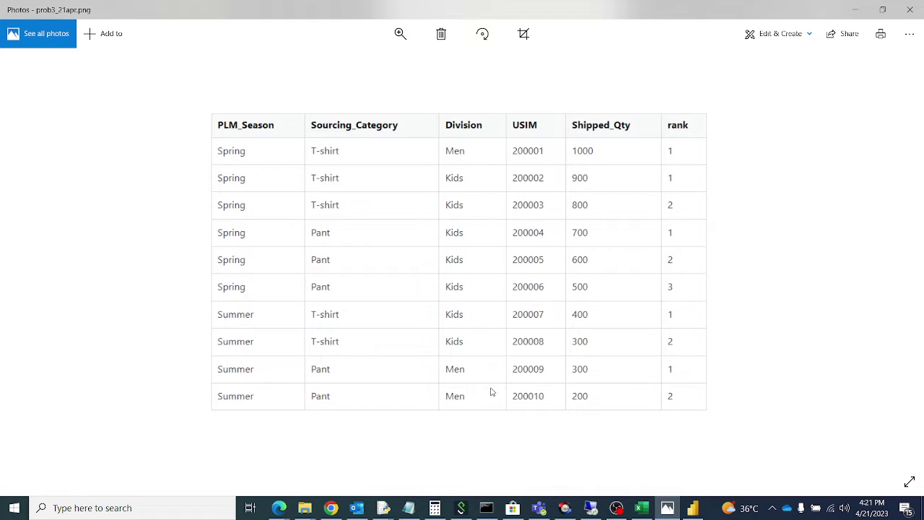
- Annotate the Spring groups' rows, quantities 700/600/500 and their expected ranks 1-3
key(ctrl+2)
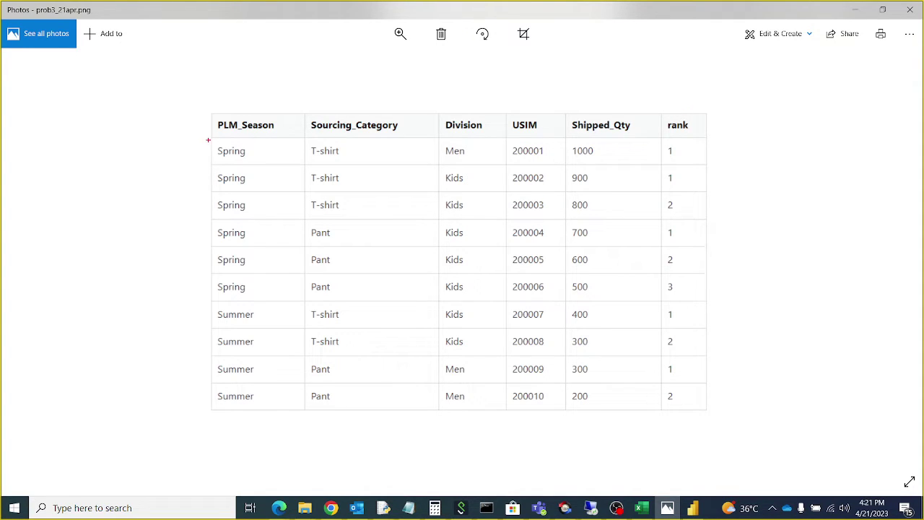
drag(208, 140, 486, 163)
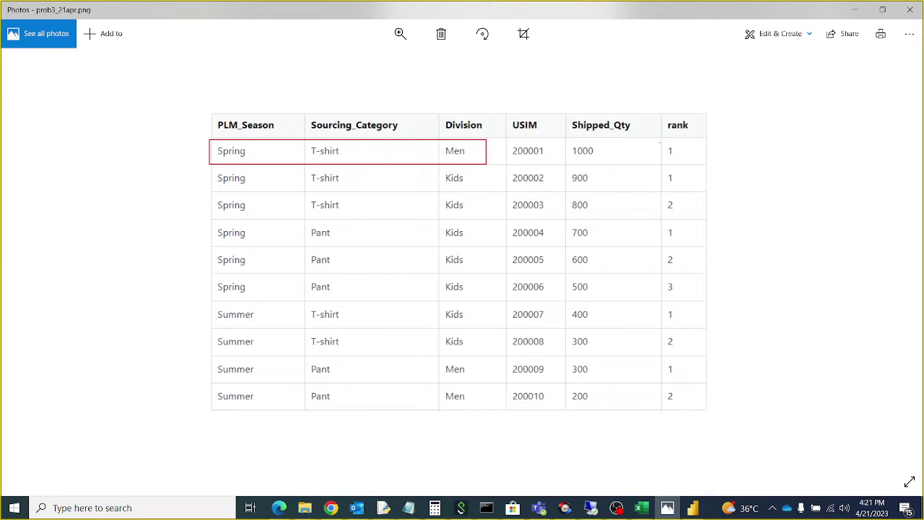
drag(659, 141, 679, 160)
drag(211, 168, 477, 216)
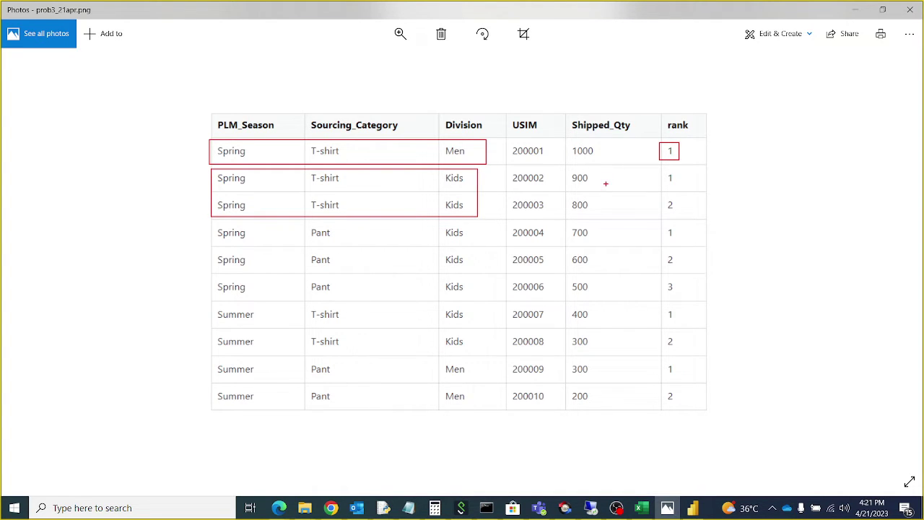
drag(657, 170, 692, 210)
mouse_move(211, 222)
mouse_down()
mouse_move(441, 293)
mouse_move(482, 296)
mouse_up()
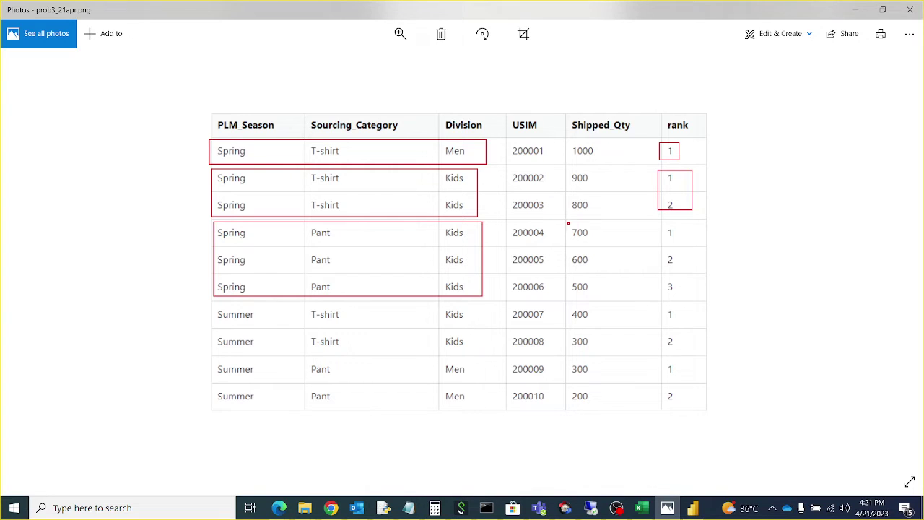
drag(568, 223, 609, 297)
mouse_move(662, 222)
mouse_down()
mouse_move(692, 247)
mouse_move(695, 296)
mouse_up()
- Annotate the Summer groups' rows, quantities 400/300/200 and their ranks, then clear the annotations
mouse_move(213, 305)
mouse_down()
mouse_move(220, 315)
mouse_move(320, 326)
mouse_move(488, 329)
mouse_up()
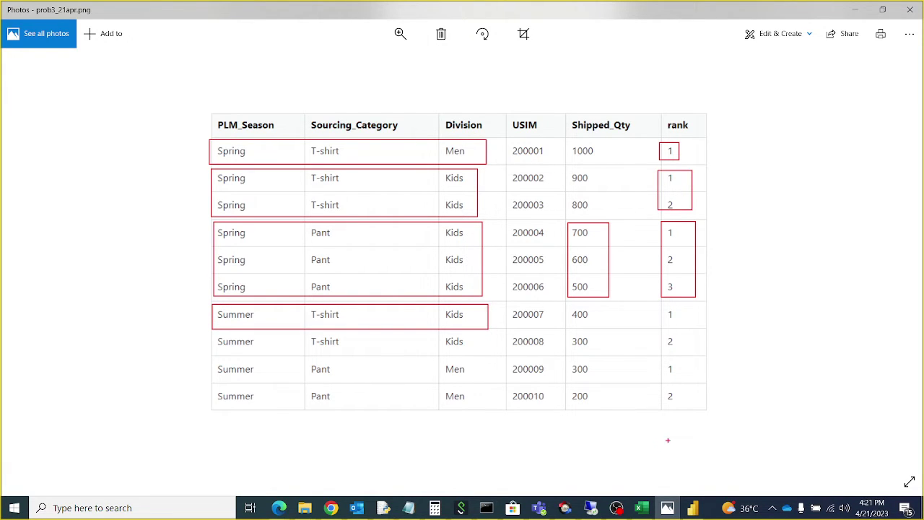
drag(569, 303, 617, 325)
drag(664, 306, 684, 323)
drag(214, 335, 374, 353)
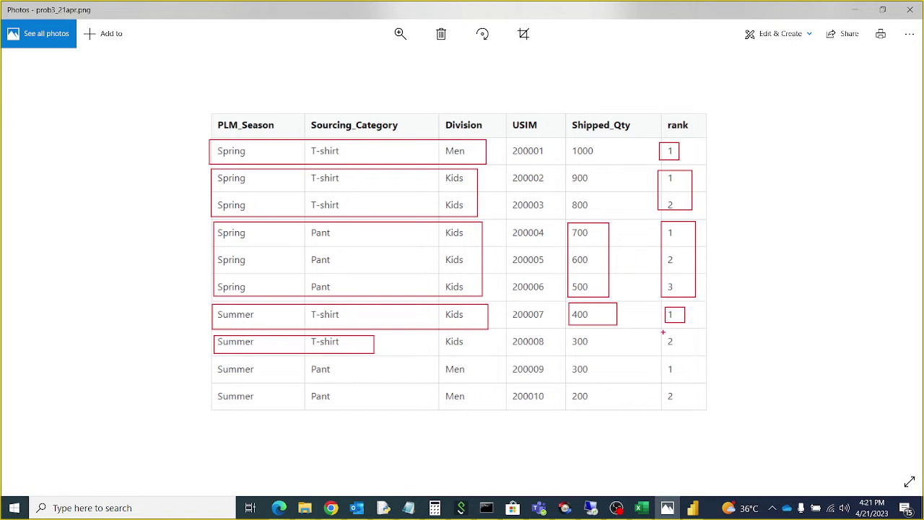
drag(663, 331, 683, 352)
mouse_move(207, 358)
mouse_down()
mouse_move(401, 408)
mouse_move(488, 409)
mouse_up()
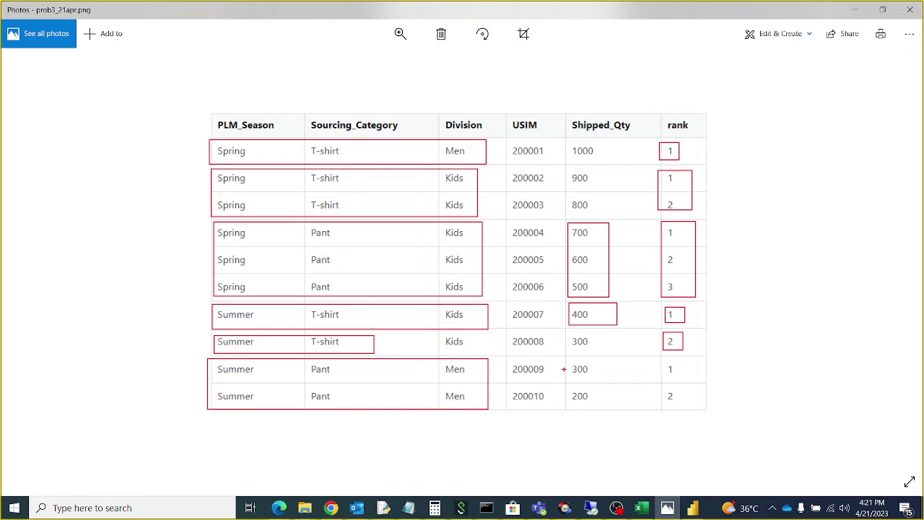
drag(570, 359, 609, 408)
mouse_move(657, 363)
mouse_down()
mouse_move(674, 366)
mouse_move(693, 403)
mouse_up()
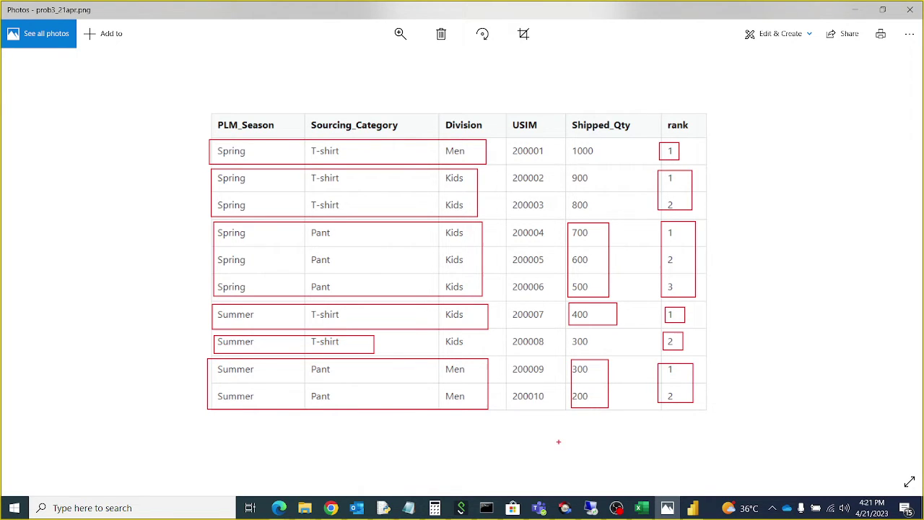
key(Escape)
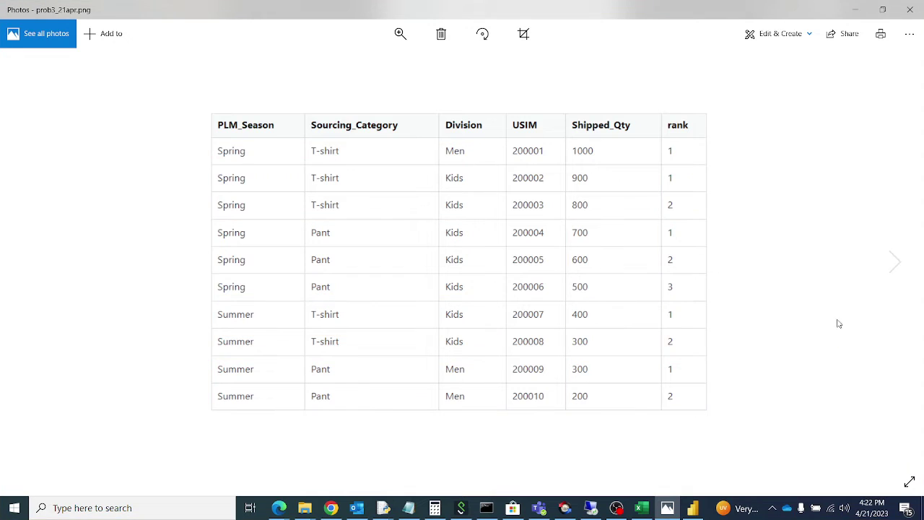
- Create the measure Measure = SUM(Test[Shipped_Qty]) in Power BI
click(695, 510)
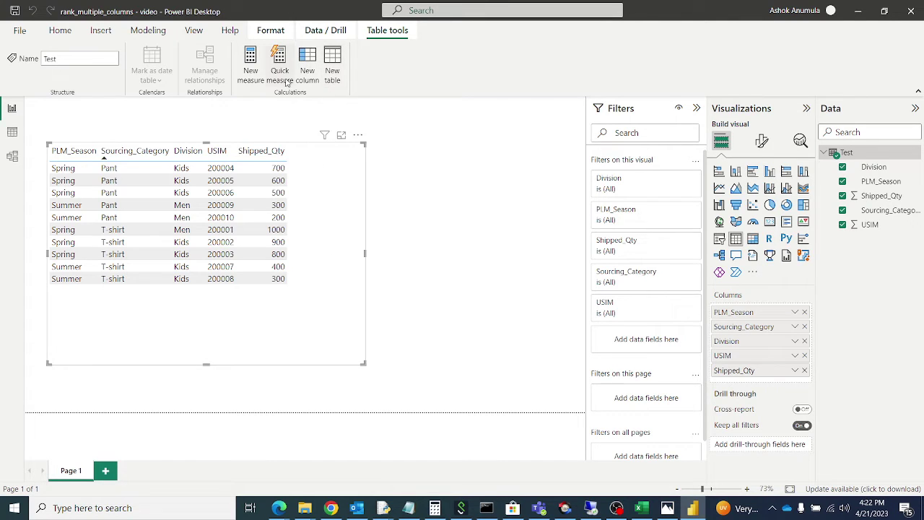
click(250, 59)
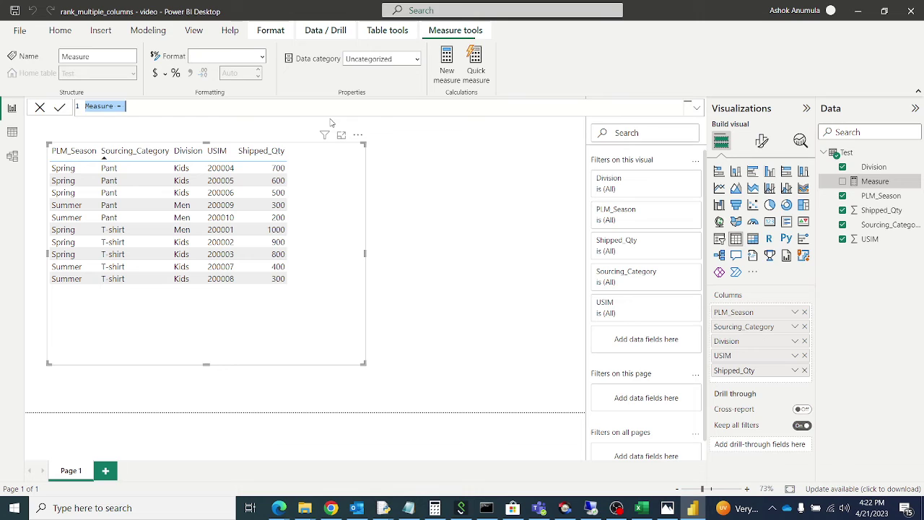
click(240, 106)
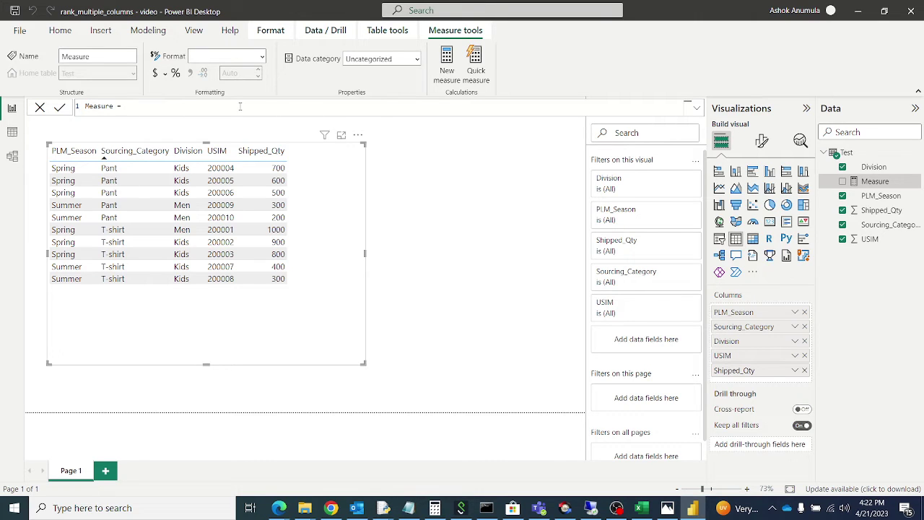
text(SUM)
key(Escape)
text(()
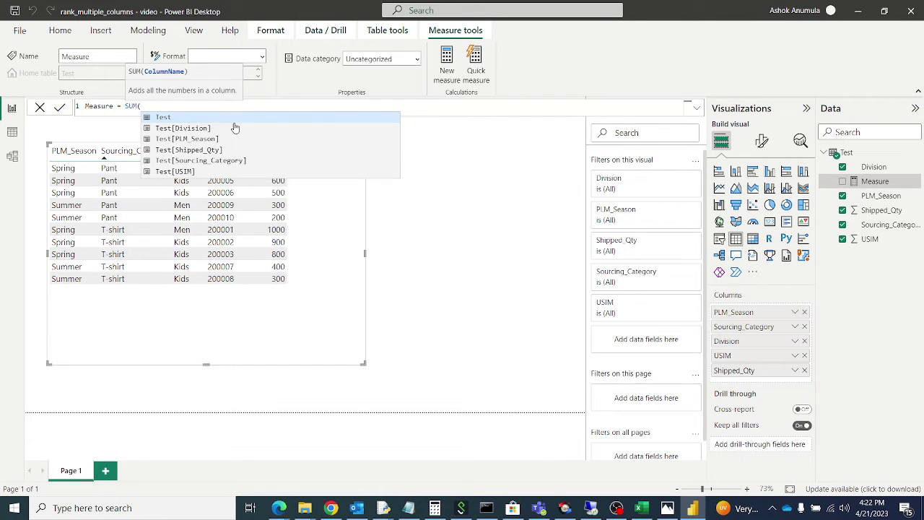
click(217, 150)
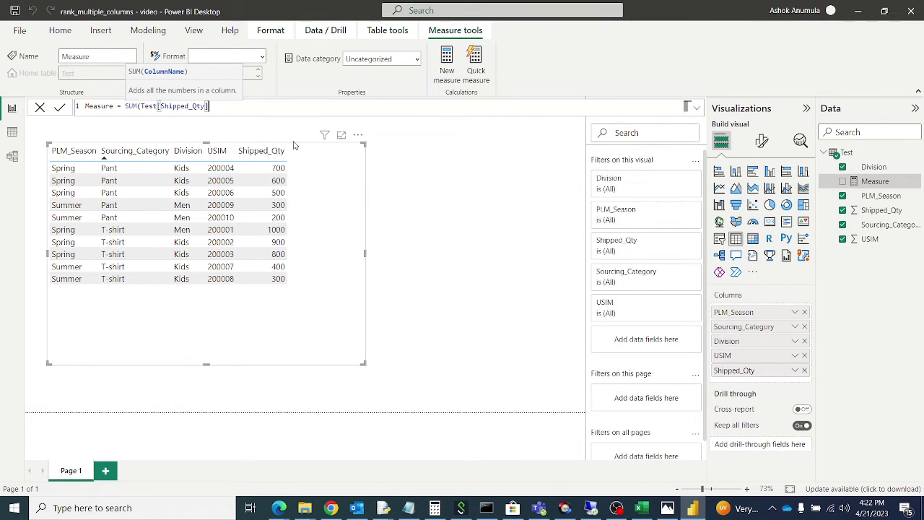
text())
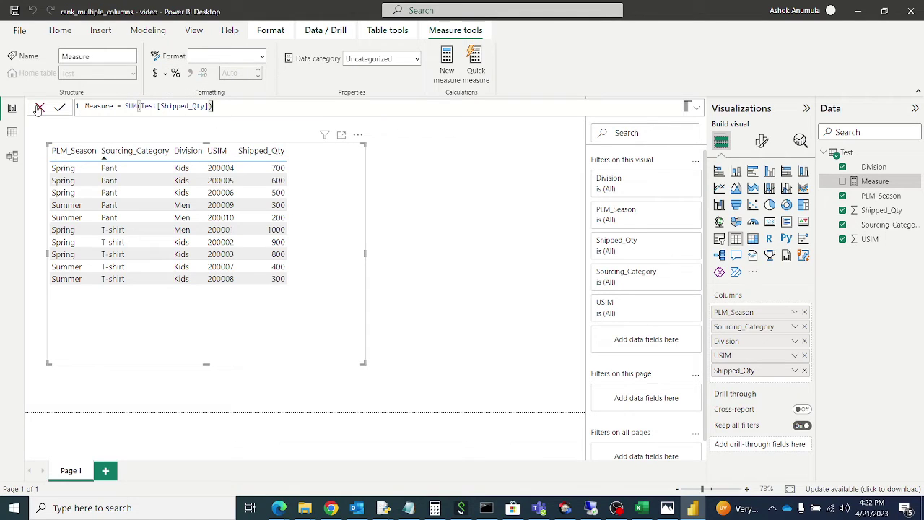
click(59, 107)
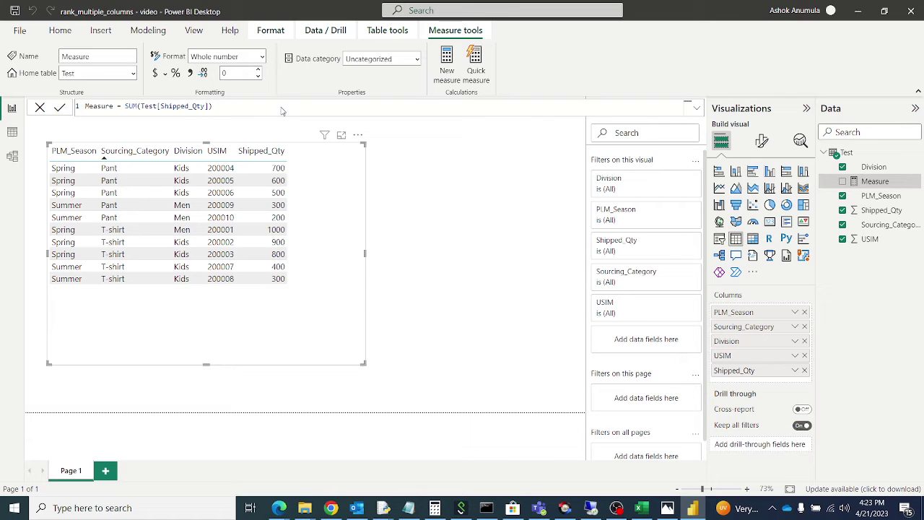
- Start Rank = RANKX over ALLEXCEPT(Test, PLM_Season, Sourcing_Category, Division)
click(447, 63)
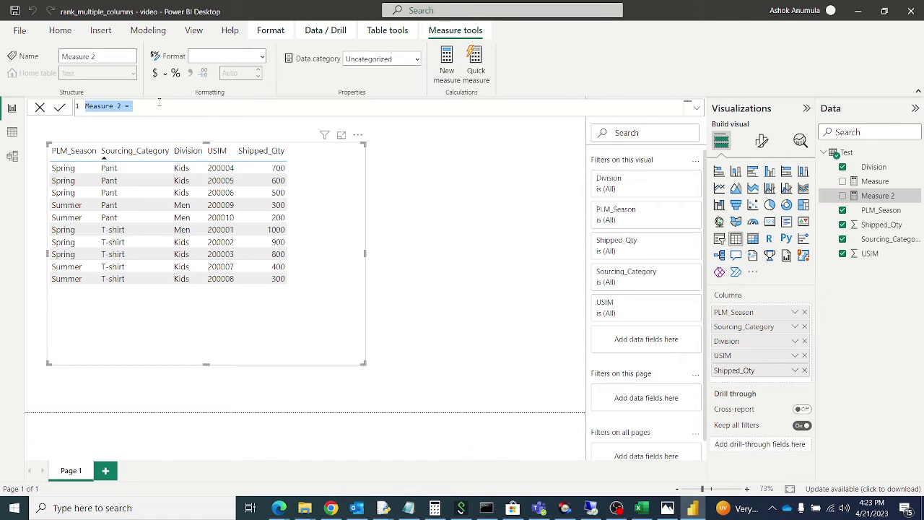
text(Rank )
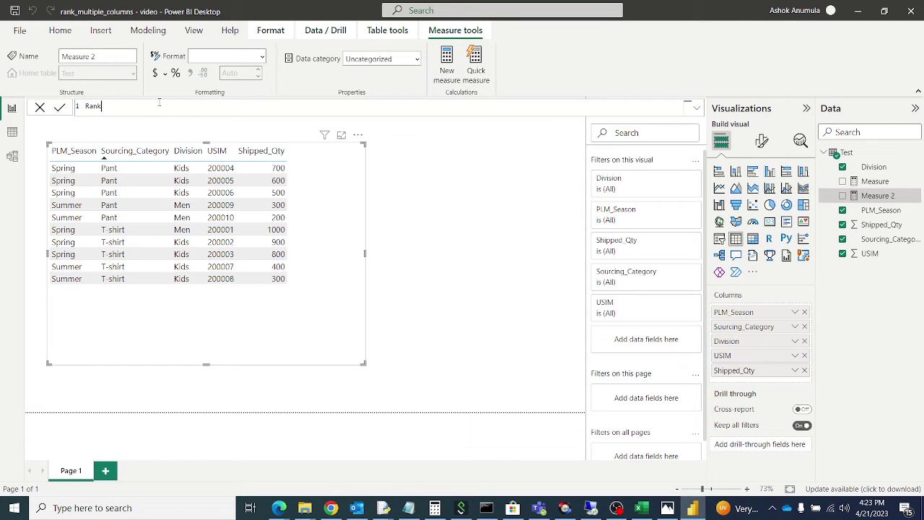
text(= Ra)
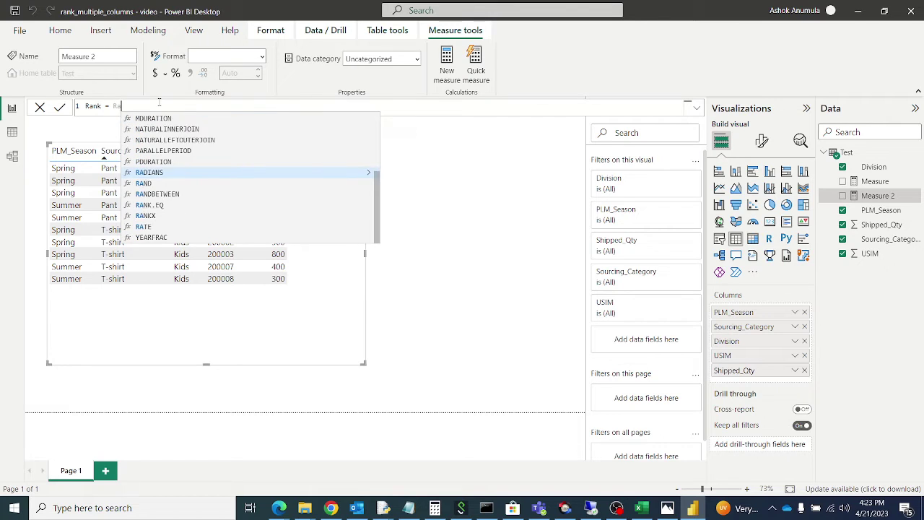
text(nk)
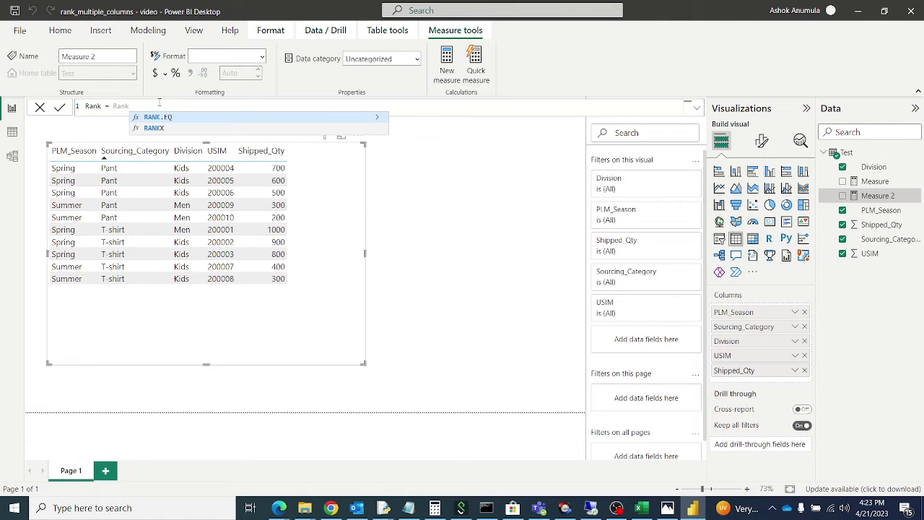
text(x)
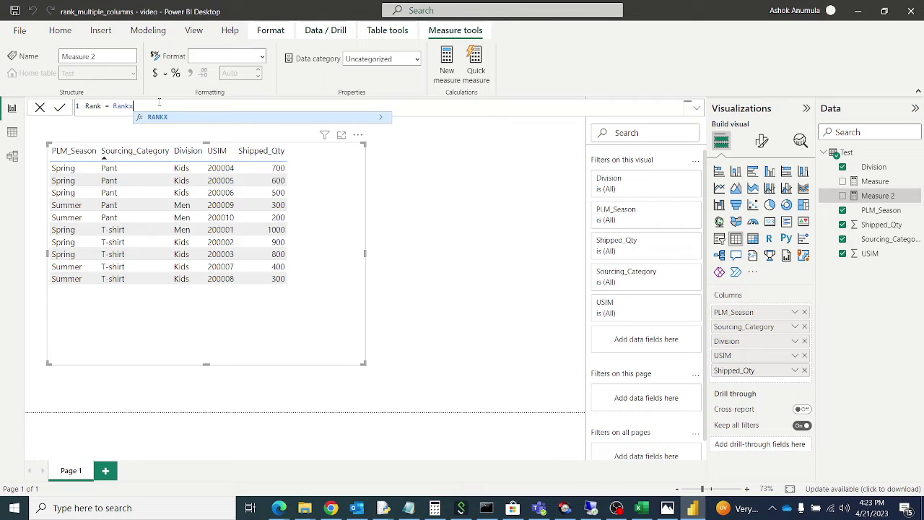
text(()
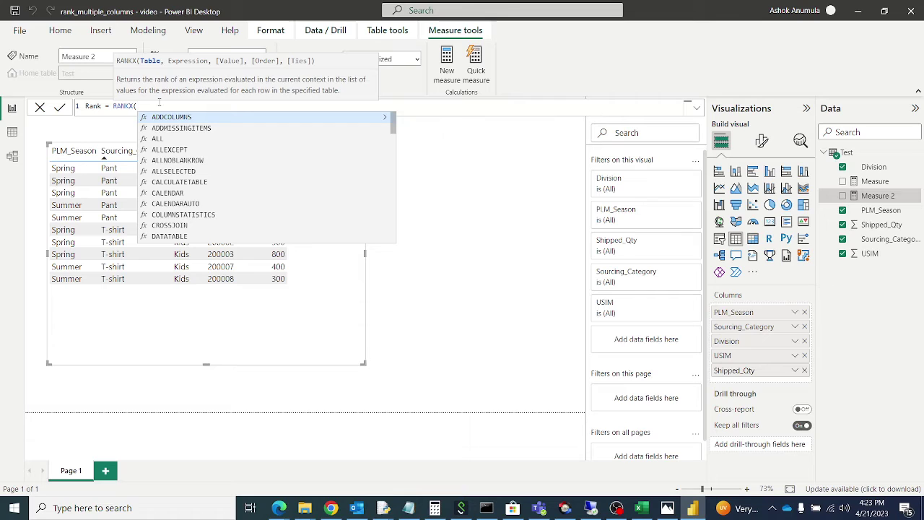
text(ALL)
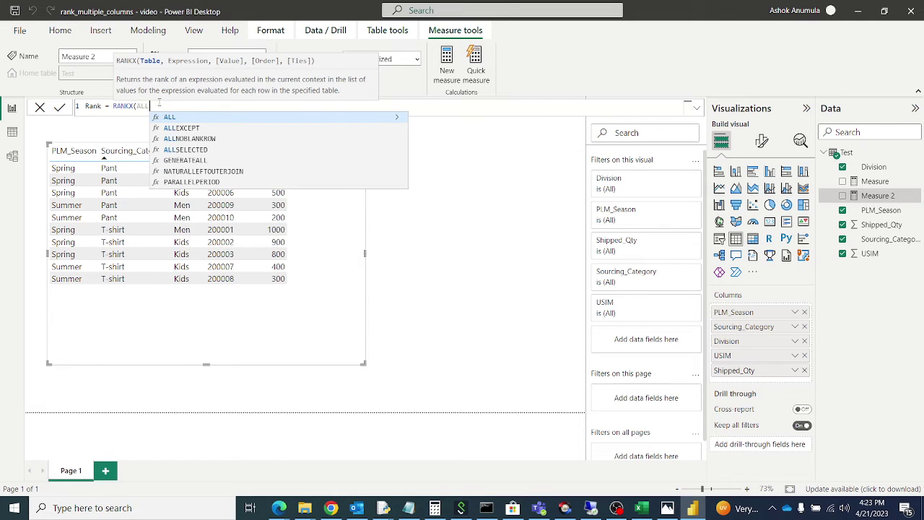
text(EX)
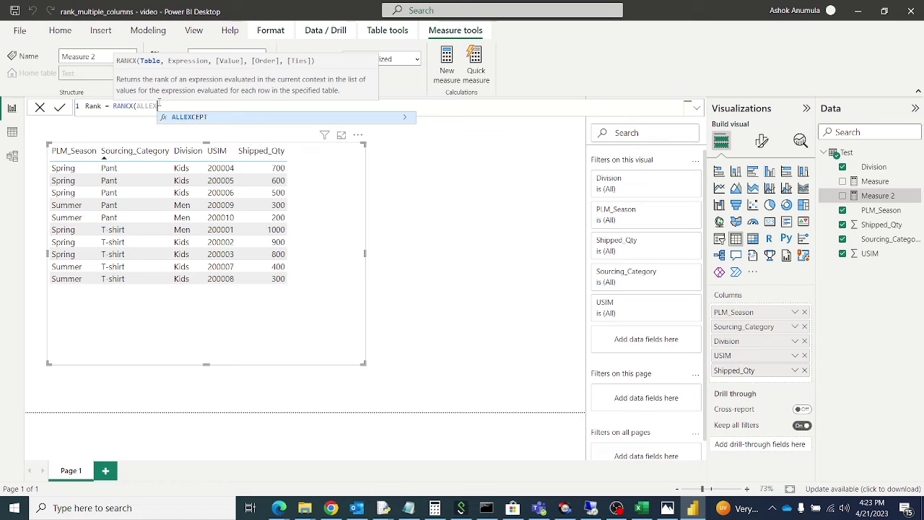
key(Tab)
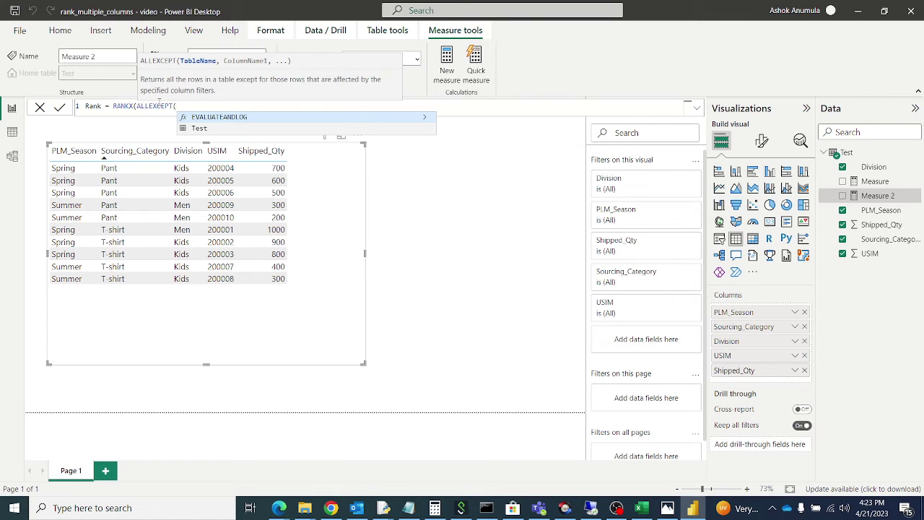
text(tes)
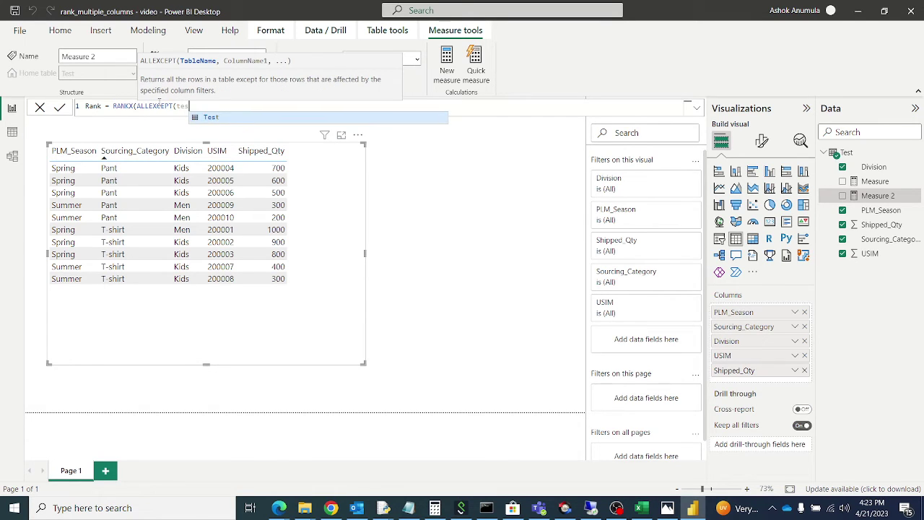
text(t)
key(Tab)
text(, )
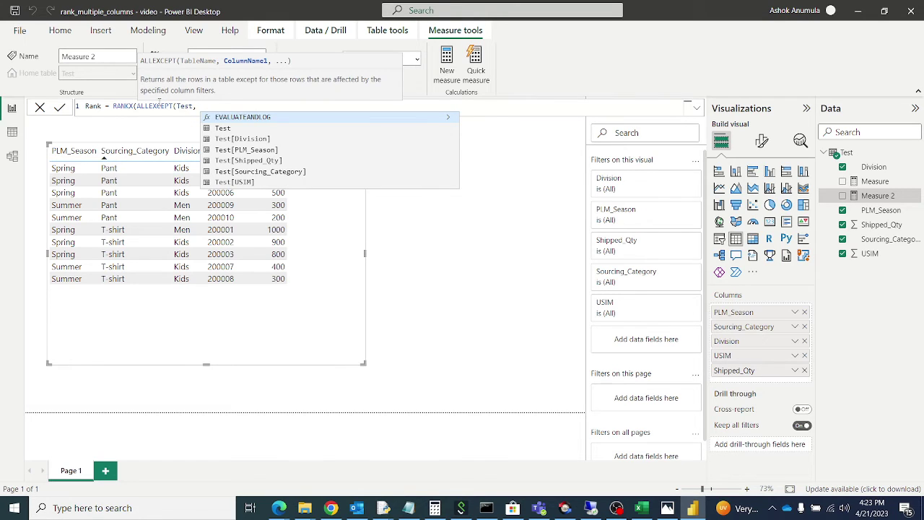
text(se)
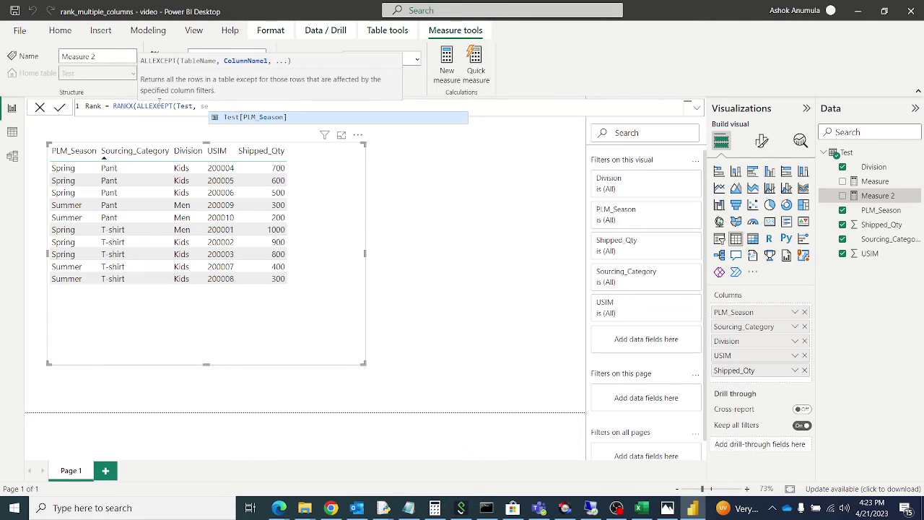
click(282, 118)
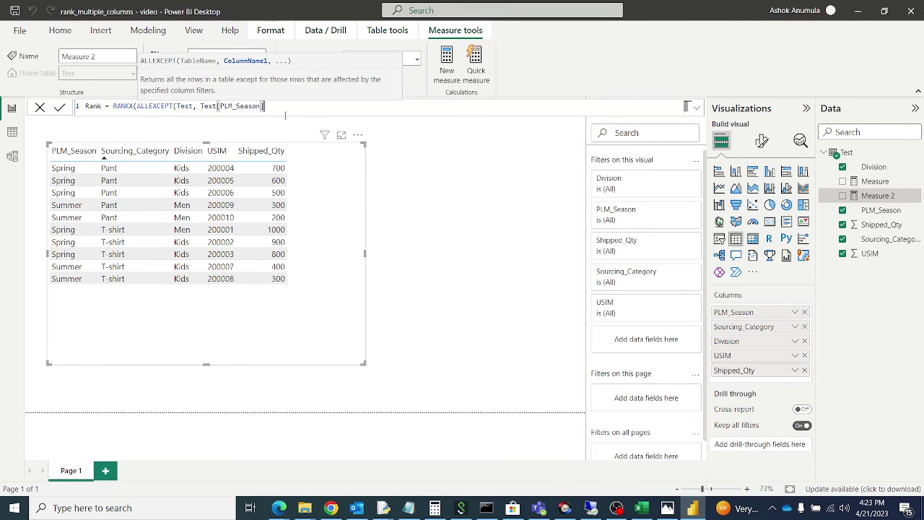
text(, )
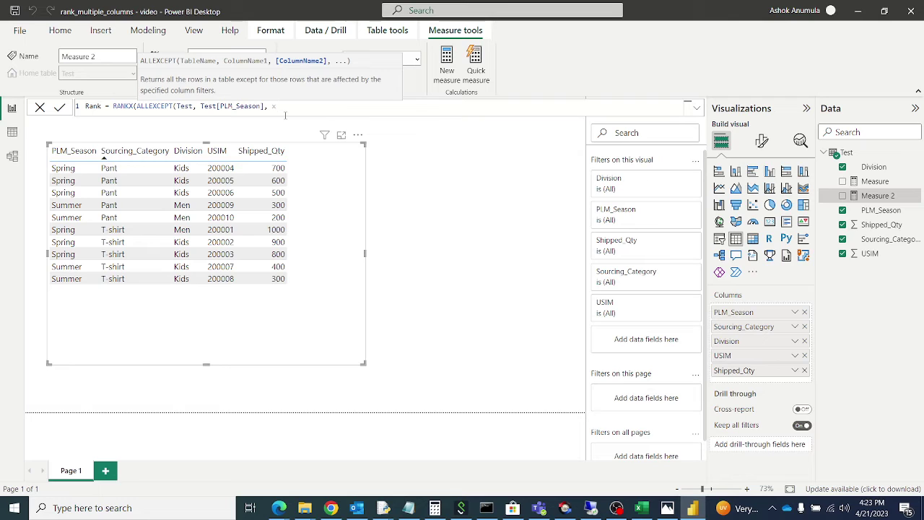
text(ca)
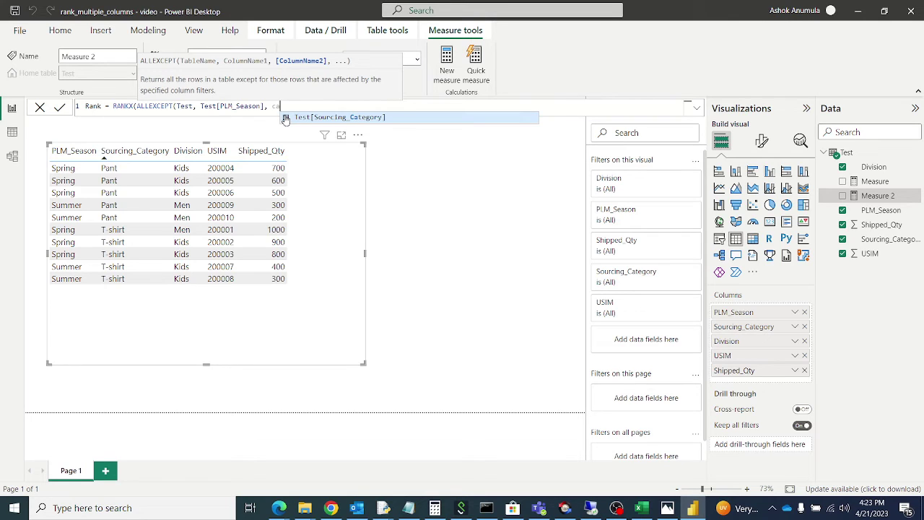
click(365, 119)
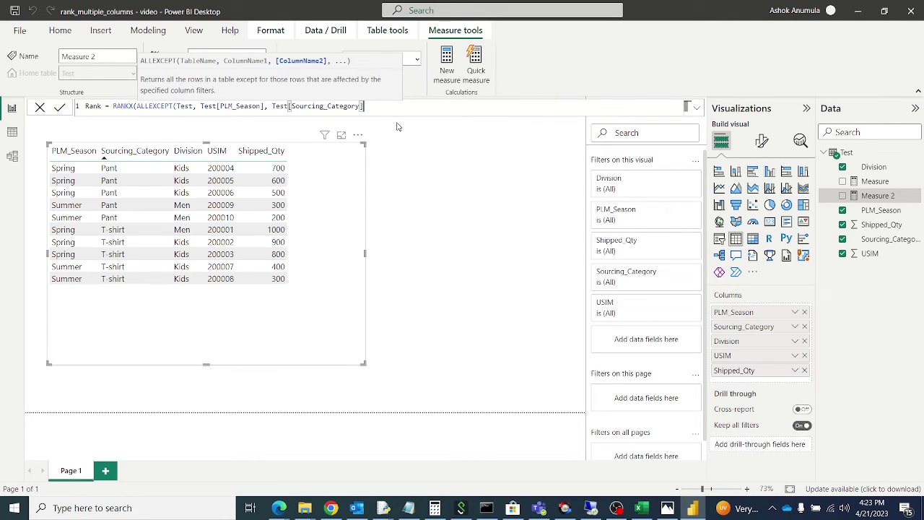
text(, )
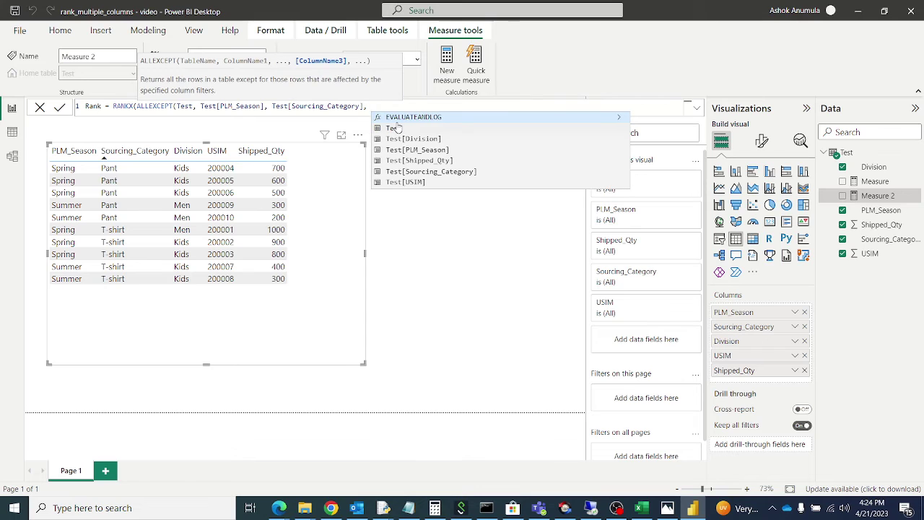
text(div)
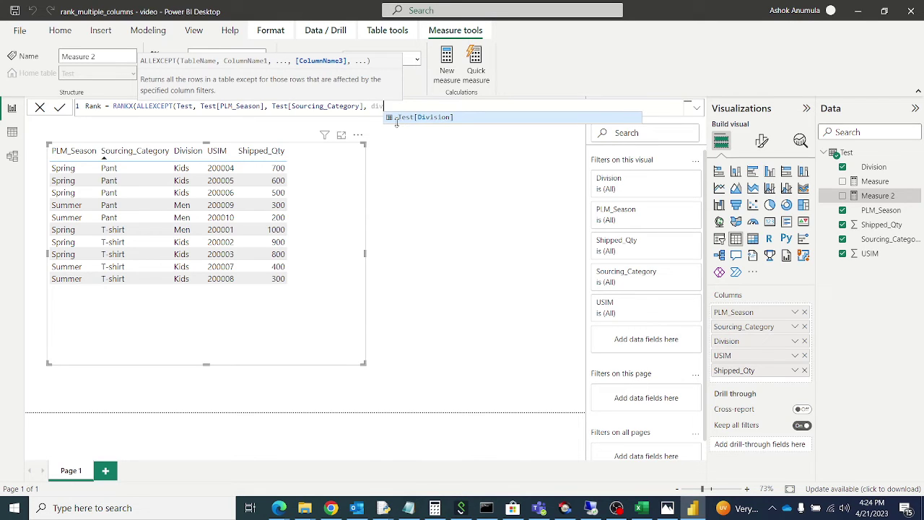
click(396, 122)
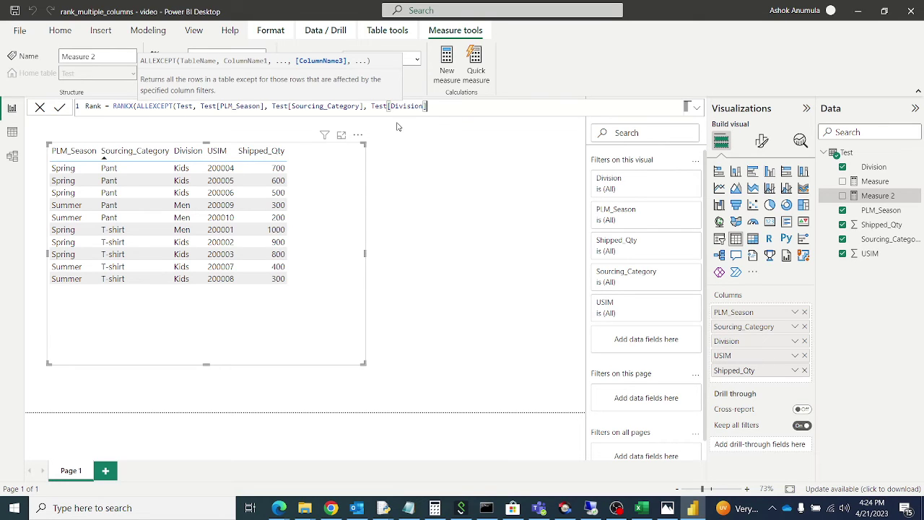
- Complete the RANKX arguments to rank [Measure] in DESC order with Dense ties
text())
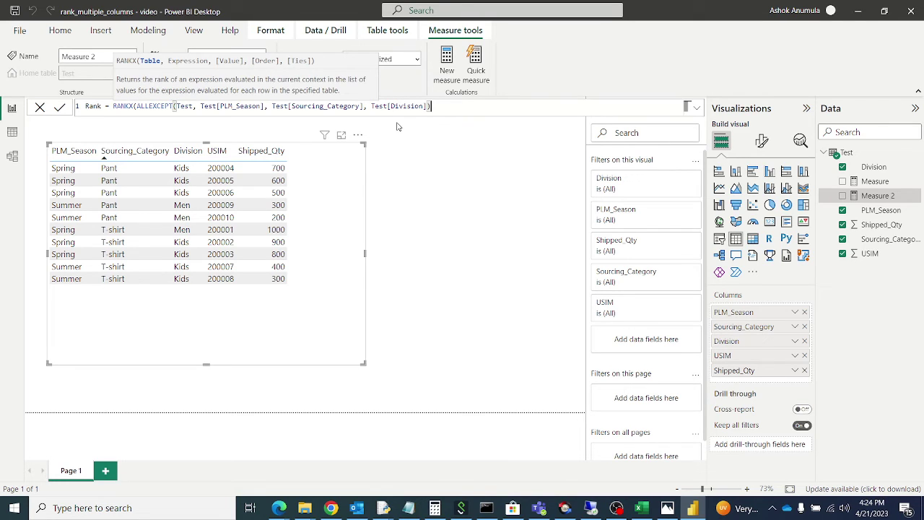
text(, )
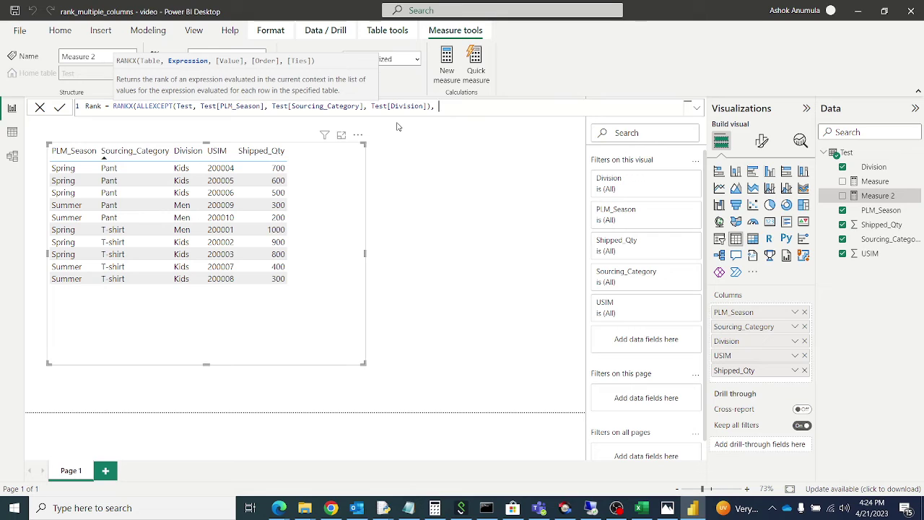
text([M)
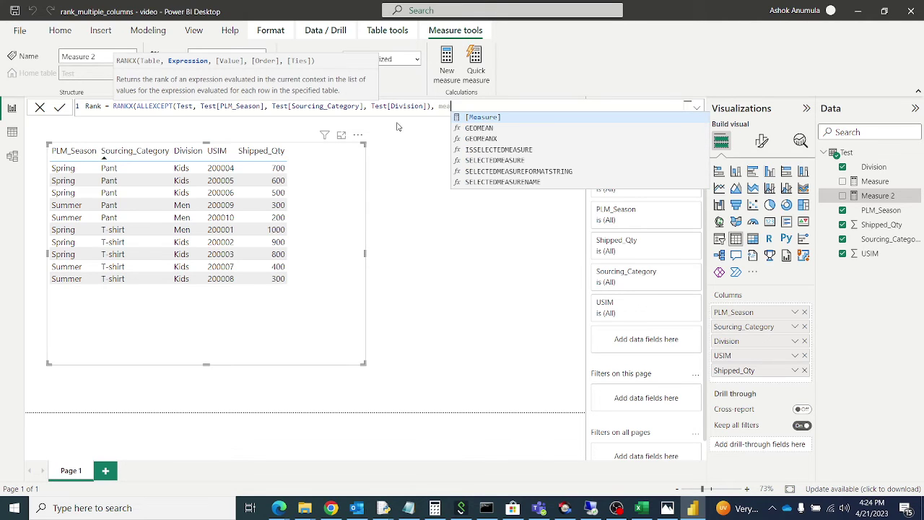
key(Tab)
text(,)
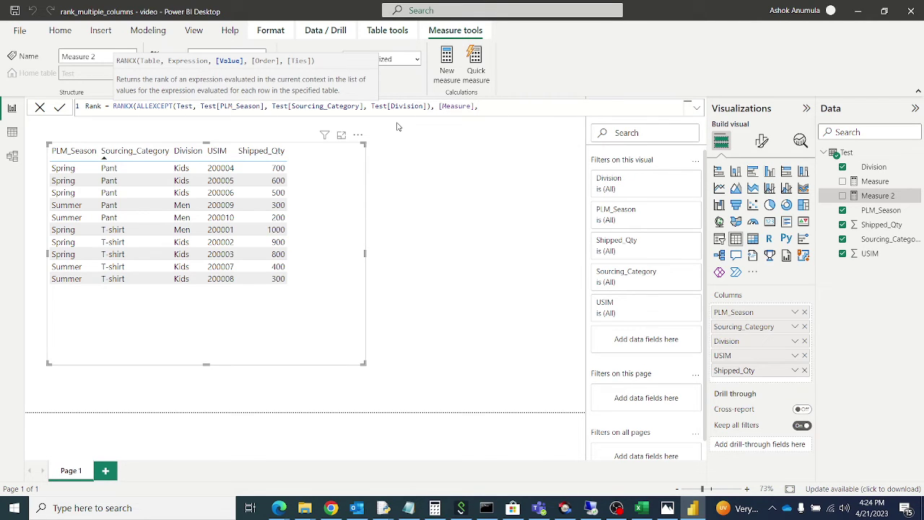
text(,)
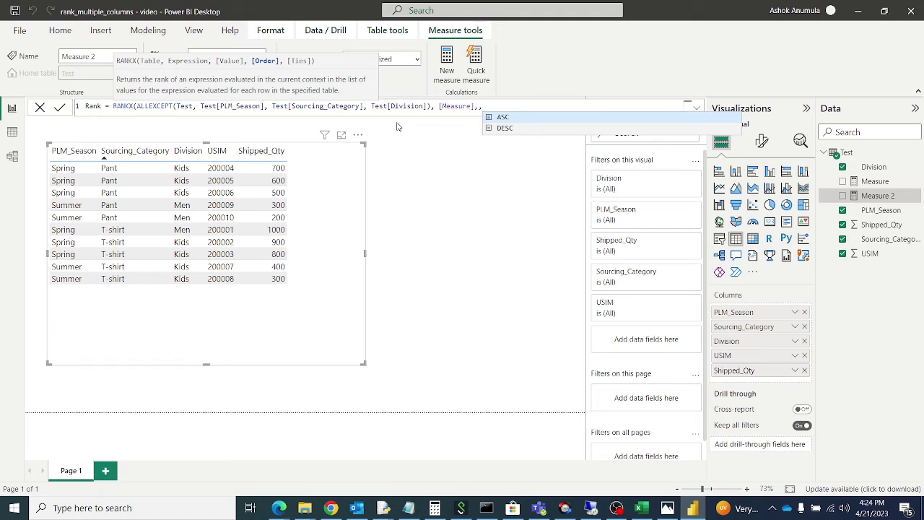
text(des)
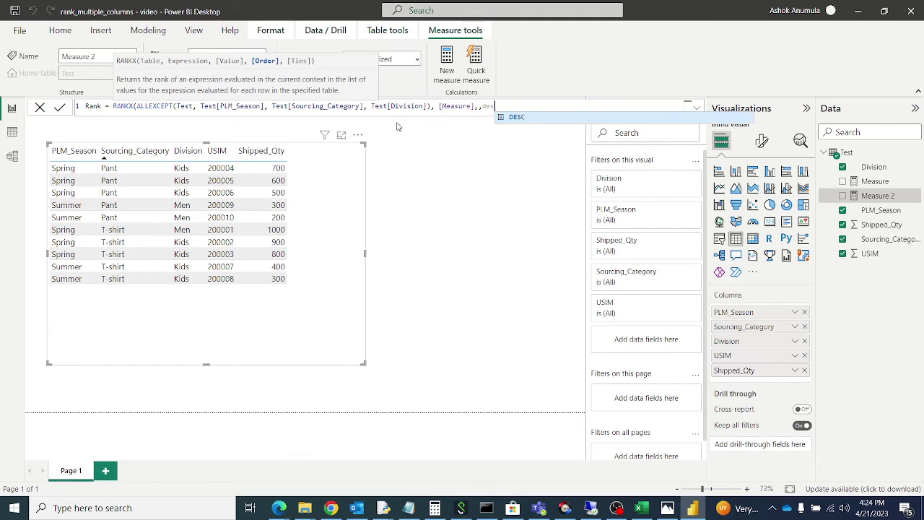
text(c)
key(Tab)
text(,)
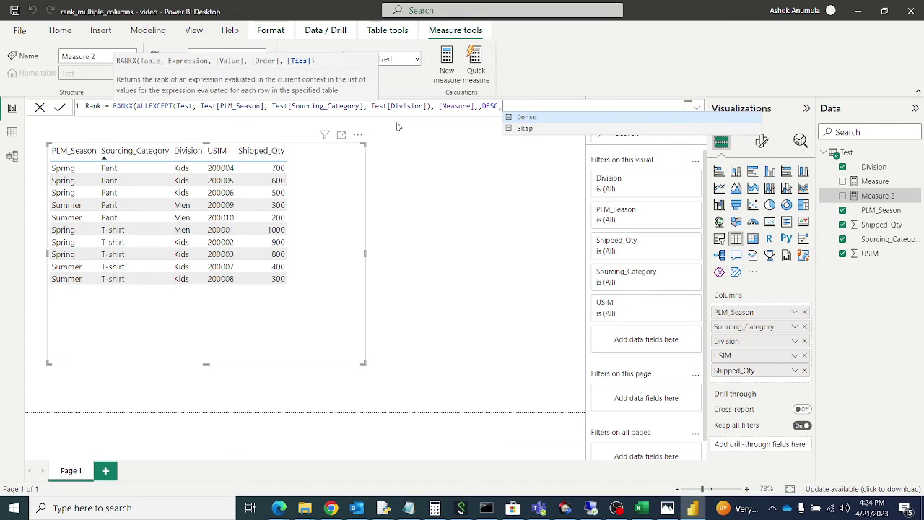
text(Dense)
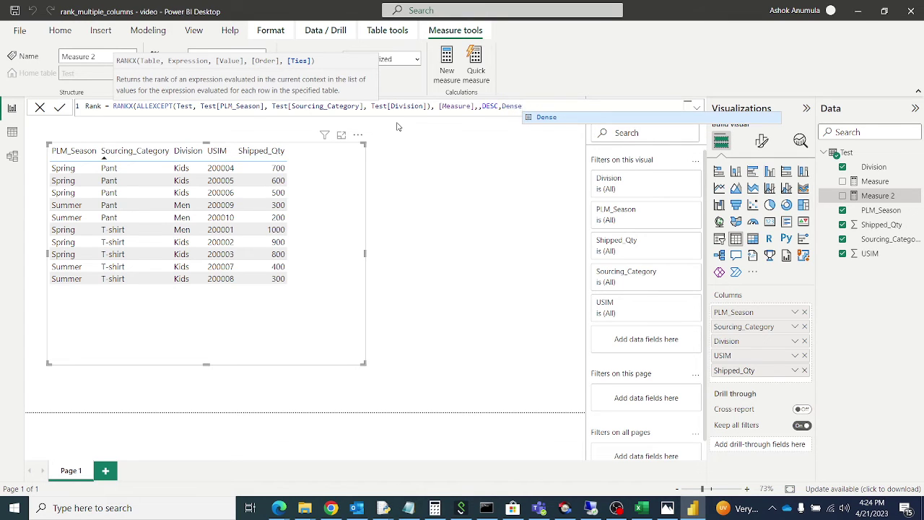
text())
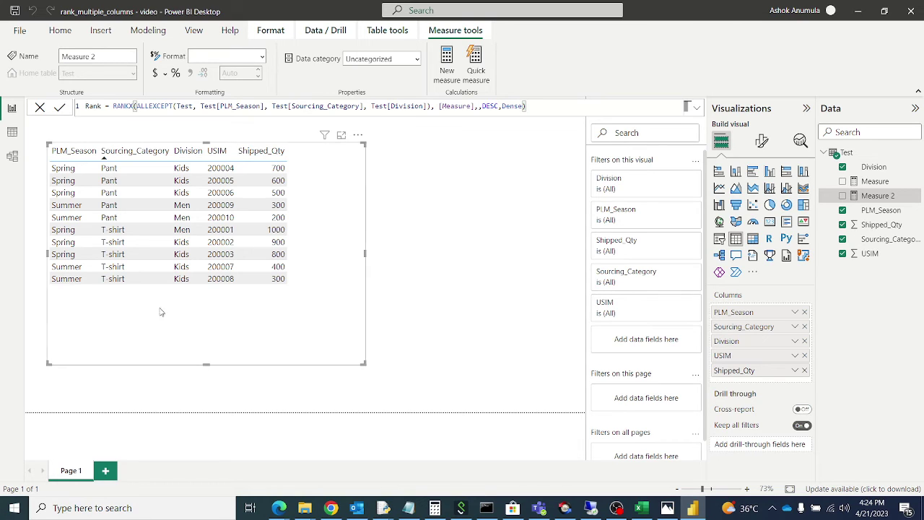
- Commit the Rank measure and add it as a column to the table visual
click(60, 106)
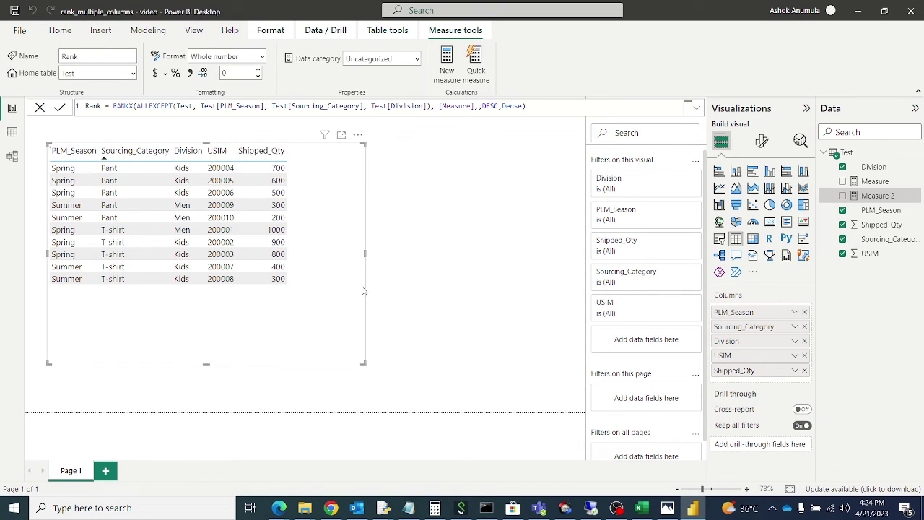
mouse_move(869, 210)
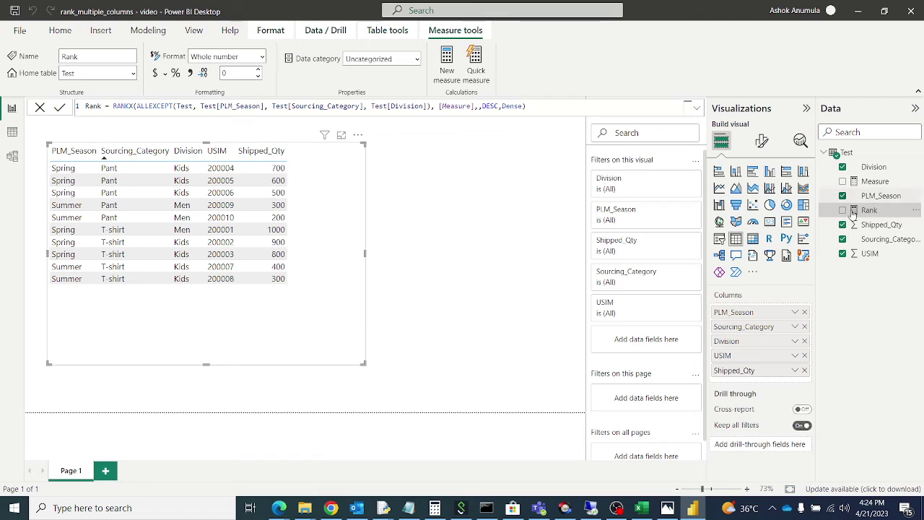
click(842, 211)
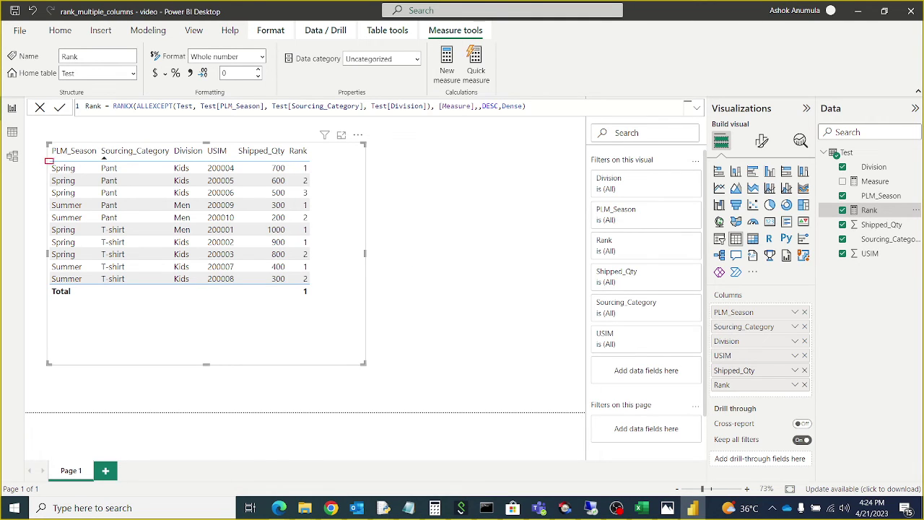
mouse_move(46, 159)
mouse_down()
mouse_move(203, 199)
mouse_move(292, 200)
mouse_up()
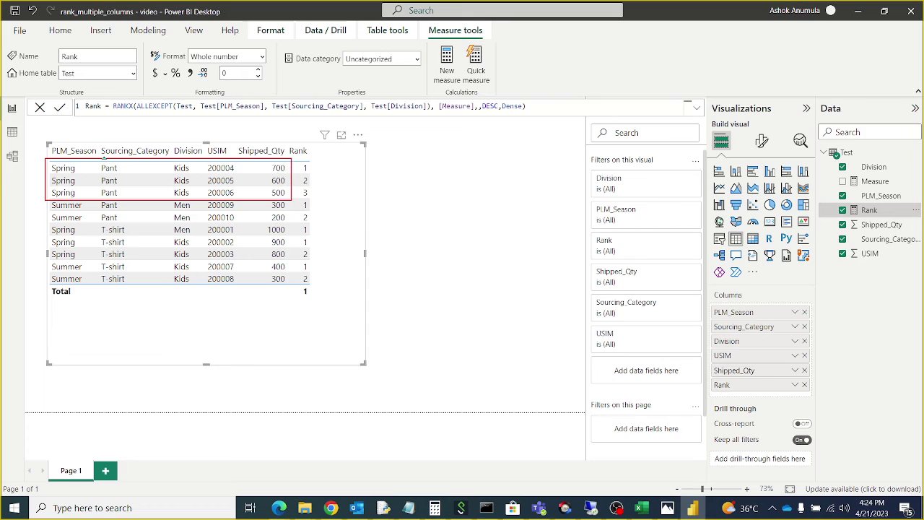
drag(300, 162, 315, 198)
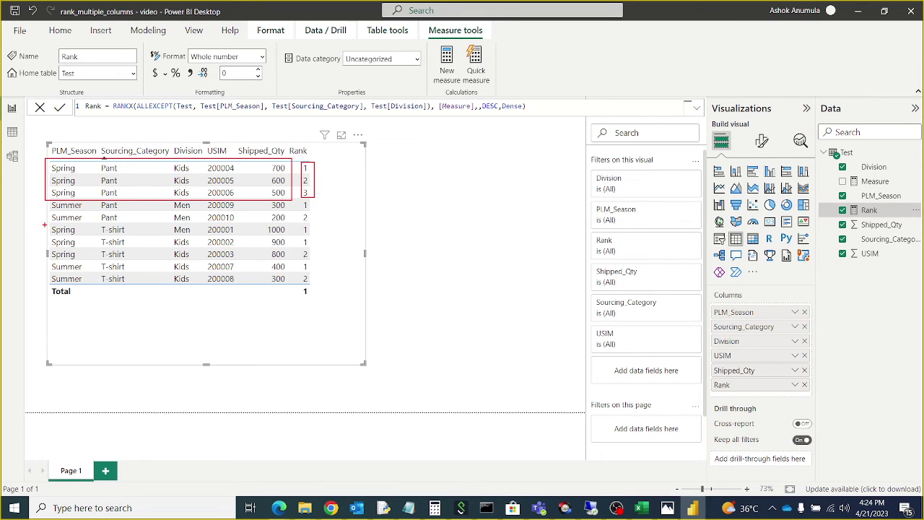
mouse_move(47, 201)
mouse_down()
mouse_move(169, 224)
mouse_move(291, 225)
mouse_up()
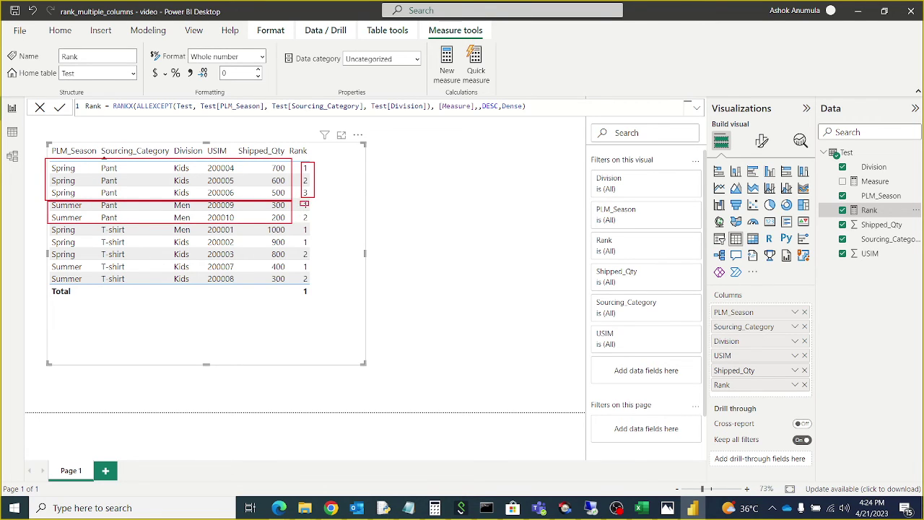
drag(300, 201, 313, 222)
drag(48, 226, 312, 233)
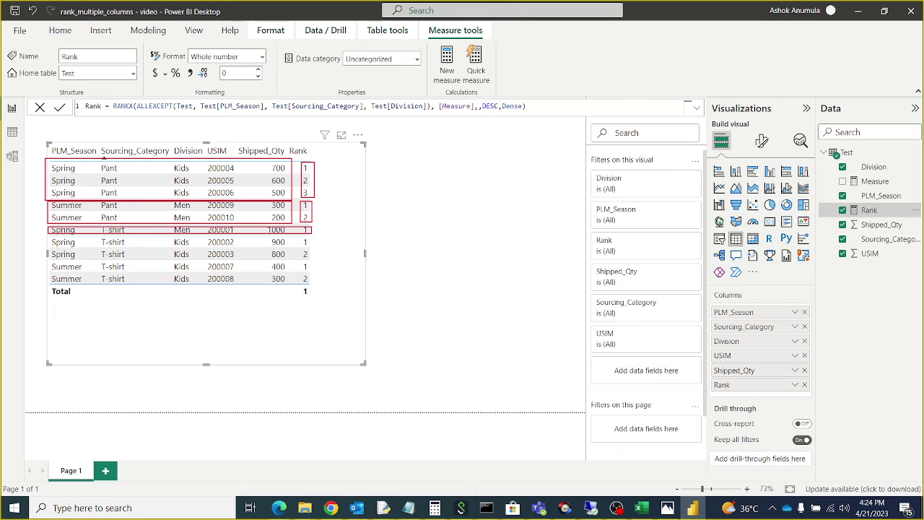
mouse_move(48, 237)
mouse_down()
mouse_move(147, 258)
mouse_move(313, 259)
mouse_up()
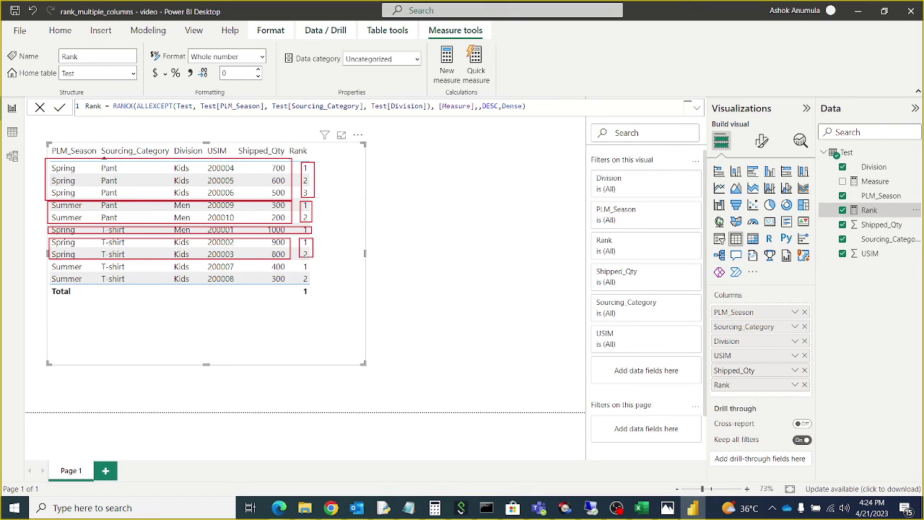
mouse_move(47, 261)
mouse_down()
mouse_move(110, 280)
mouse_move(200, 283)
mouse_up()
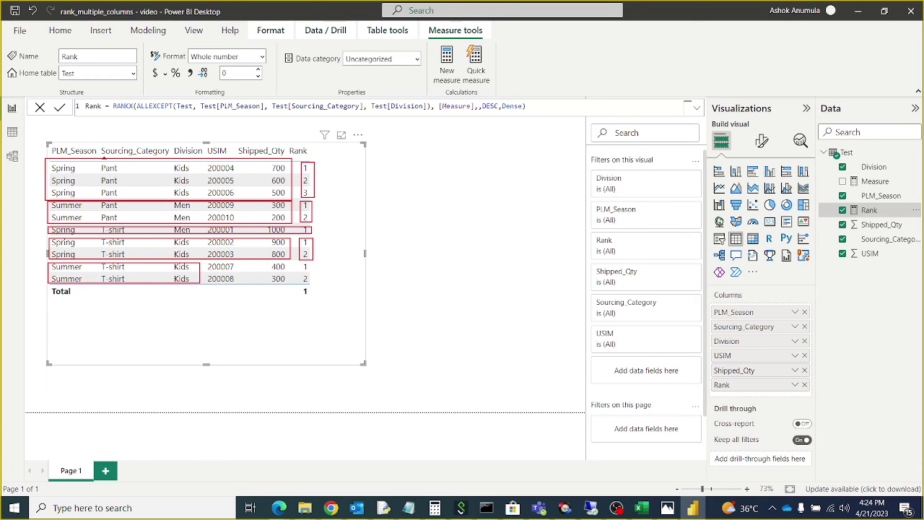
drag(264, 261, 313, 284)
key(Escape)
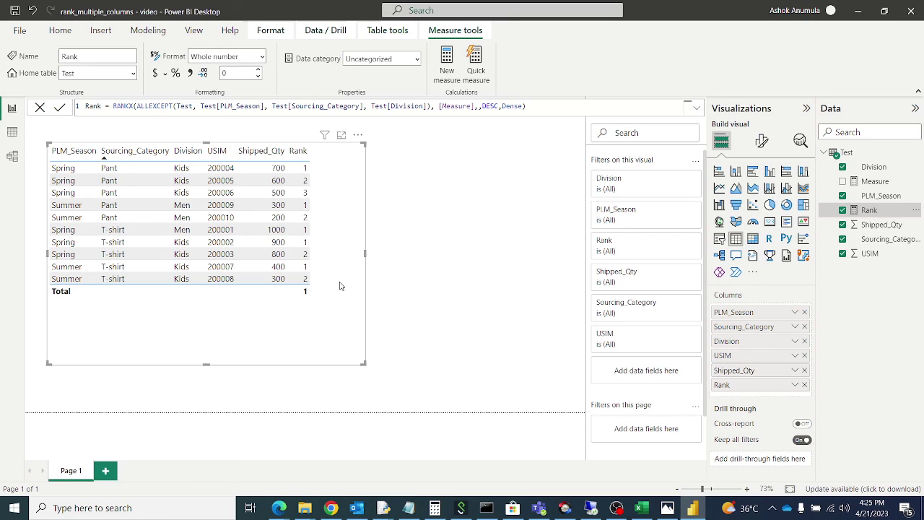
key(ctrl+2)
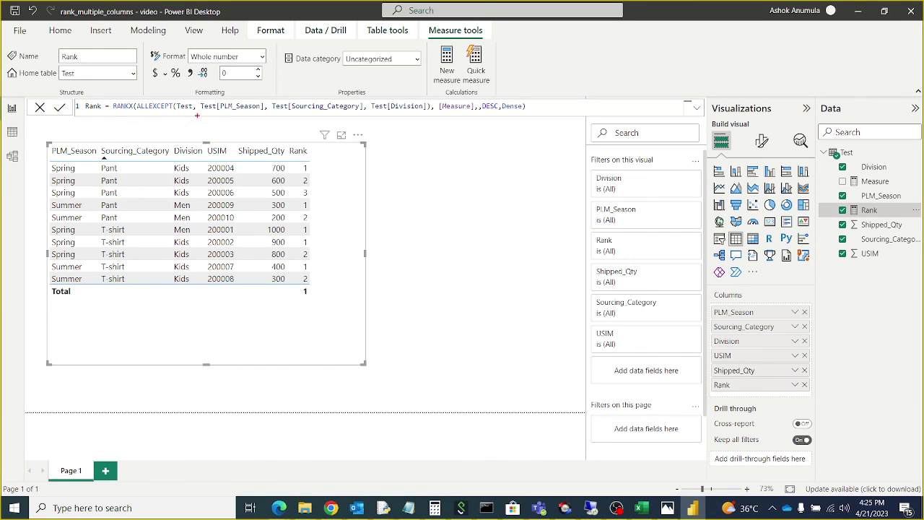
mouse_move(154, 93)
mouse_down()
mouse_move(181, 80)
mouse_move(316, 86)
mouse_up()
drag(380, 93, 488, 76)
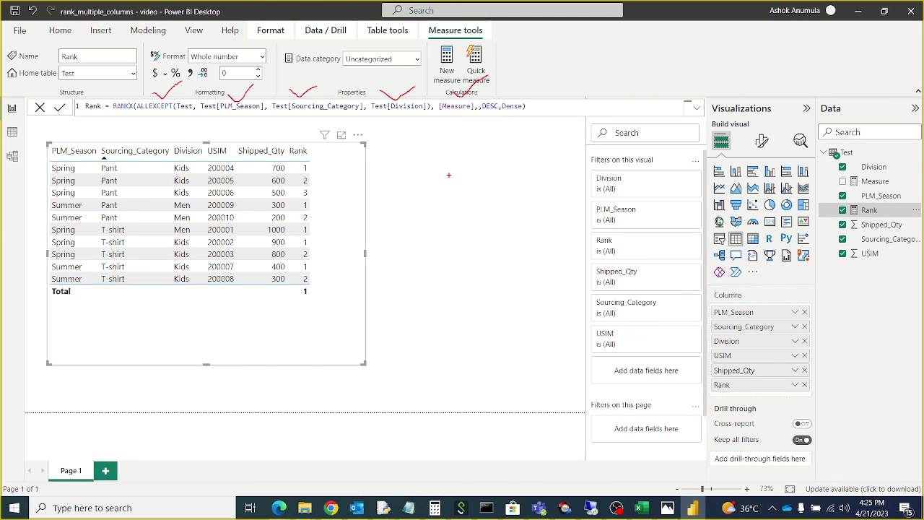
key(Escape)
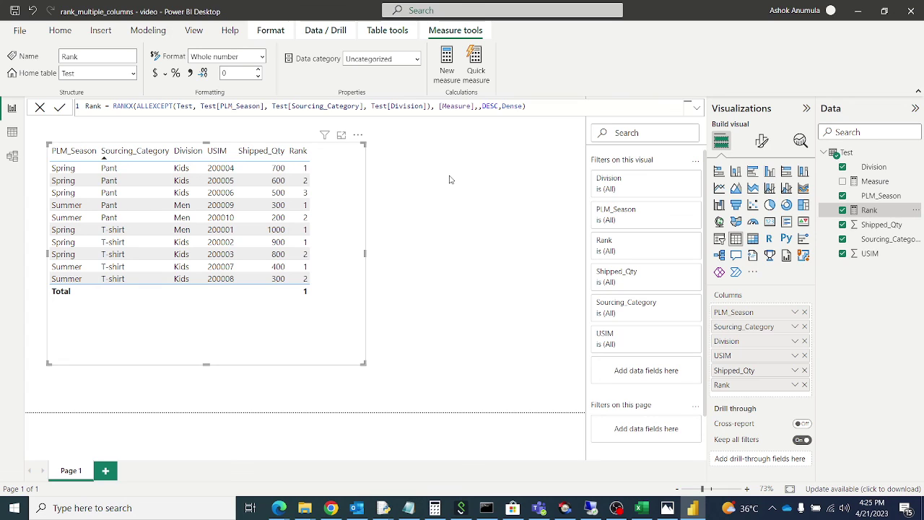